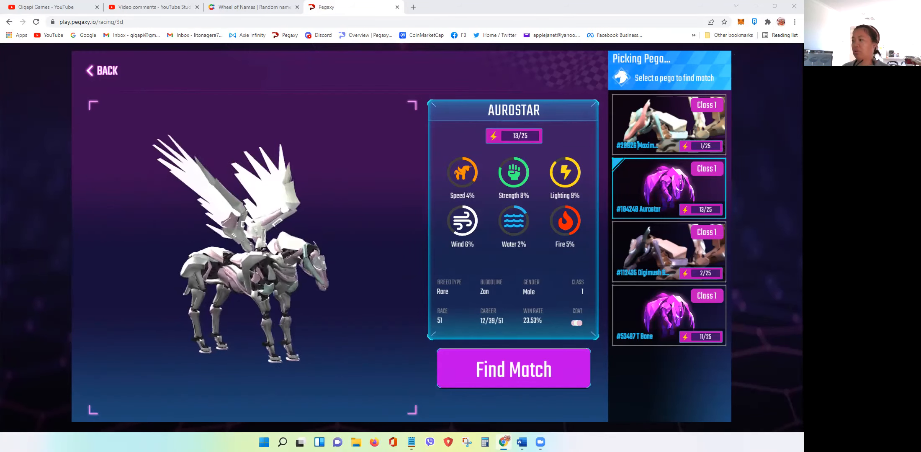
Find a match for Aurostar and sign the MetaMask request to join the Class 1, 4000m lobby.
{"action": "left_click", "coordinate": [492, 374]}
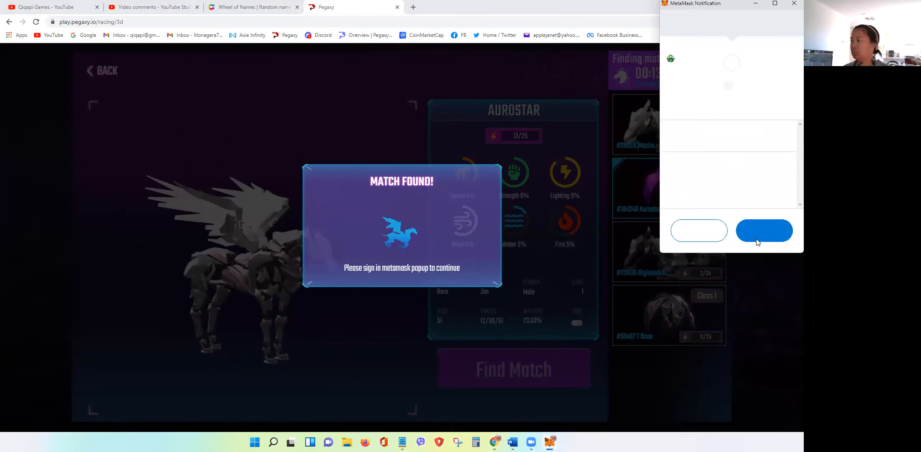
{"action": "left_click", "coordinate": [762, 231]}
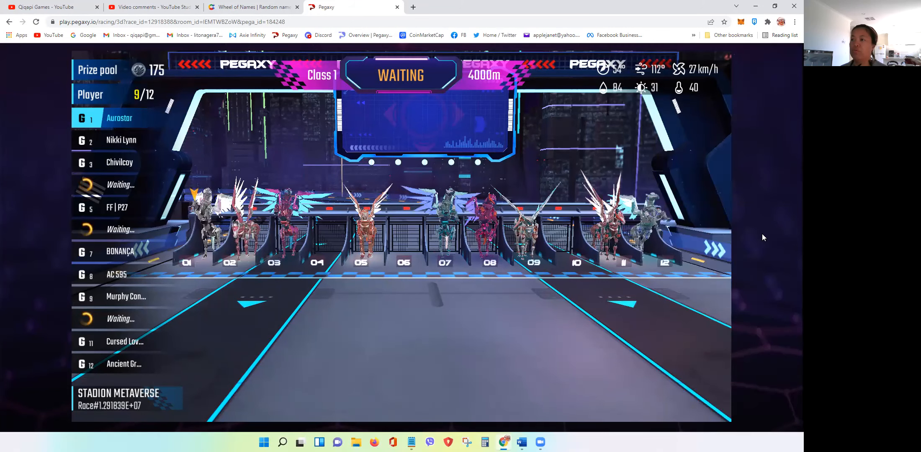
Glance at the channel's YouTube tab, then return to the Pegaxy lobby to watch Aurostar race.
{"action": "left_click", "coordinate": [62, 4]}
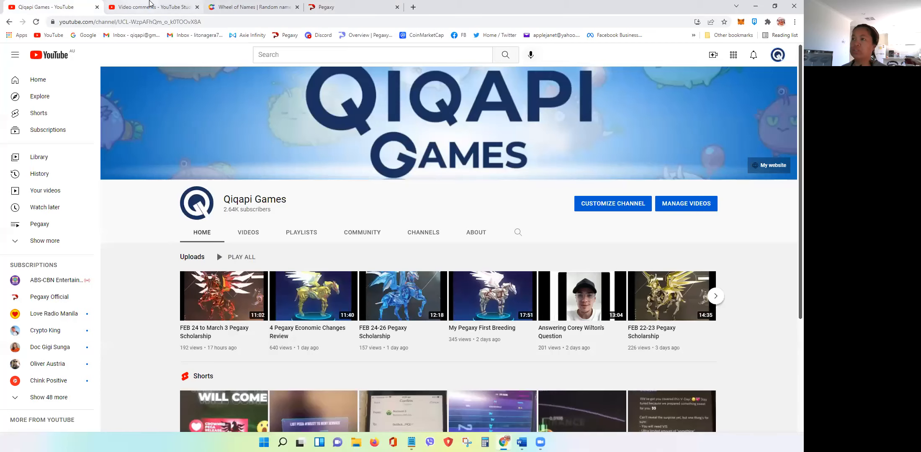
{"action": "left_click", "coordinate": [150, 4]}
{"action": "left_click", "coordinate": [331, 5]}
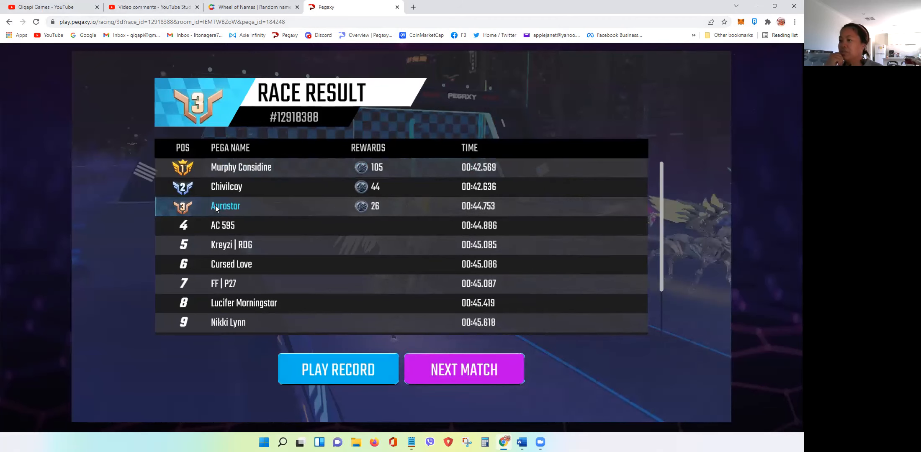
Move to the next match, find a new Class 1 race for Aurostar and sign the MetaMask request.
{"action": "left_click", "coordinate": [464, 370]}
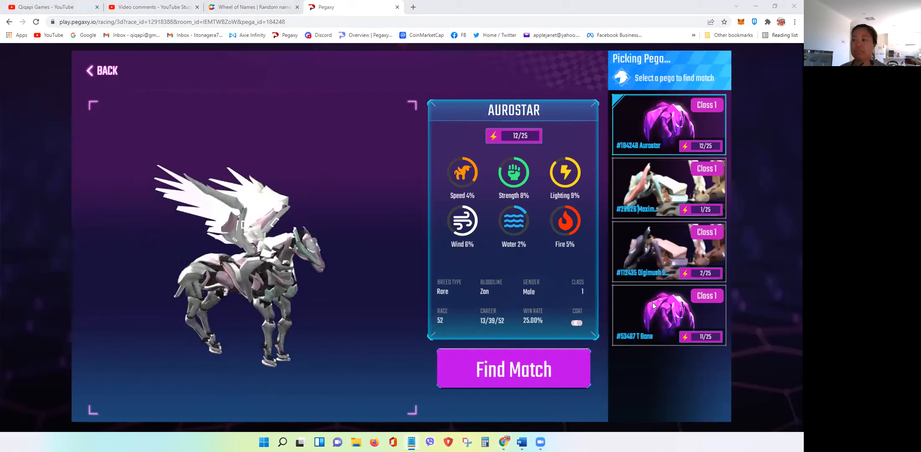
{"action": "left_click", "coordinate": [522, 374]}
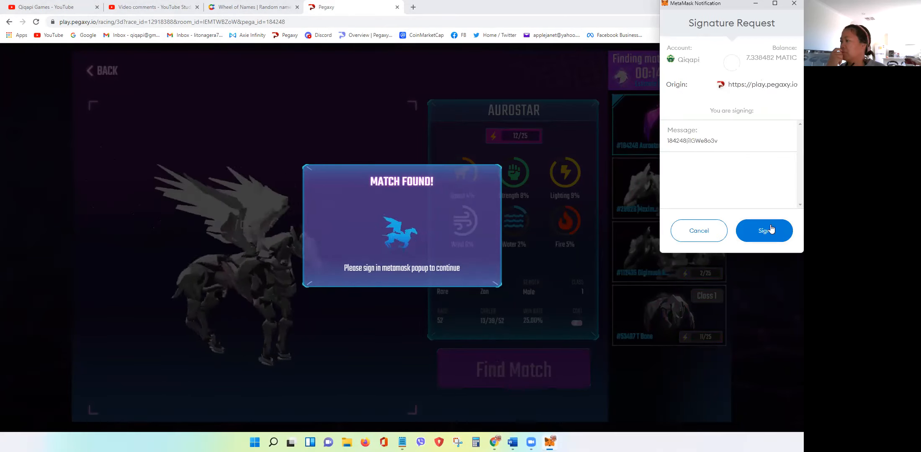
{"action": "left_click", "coordinate": [771, 226]}
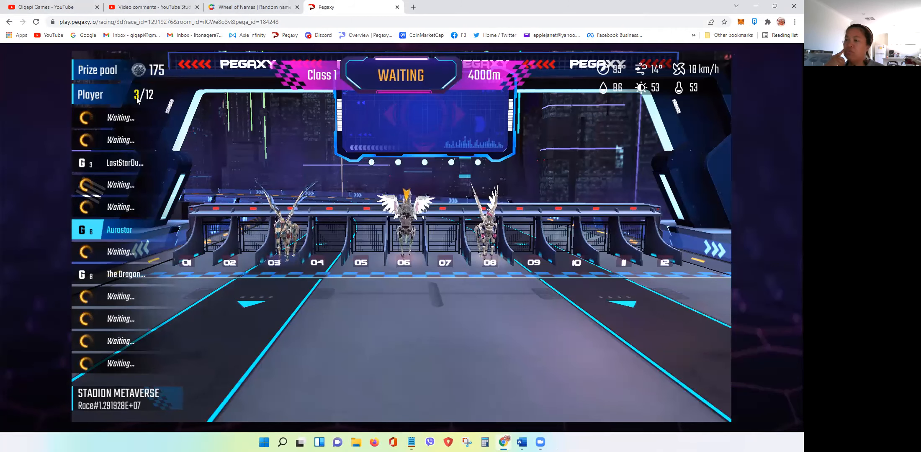
{"action": "left_click", "coordinate": [139, 8]}
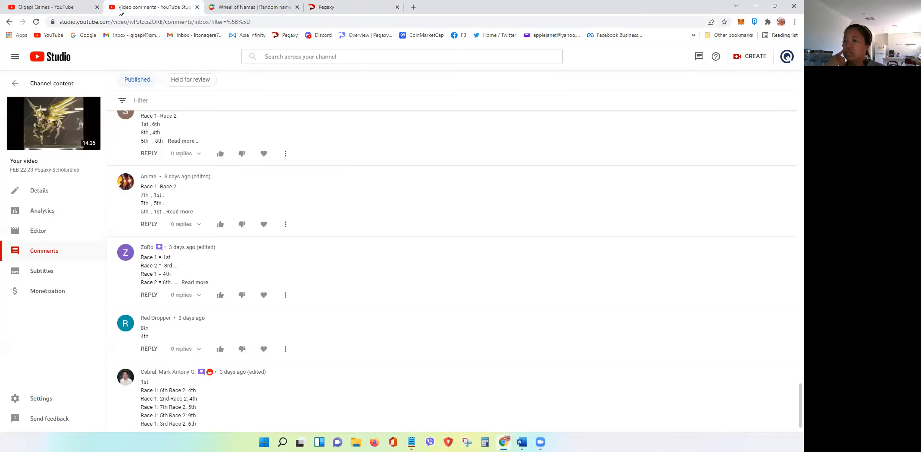
{"action": "left_click", "coordinate": [32, 7]}
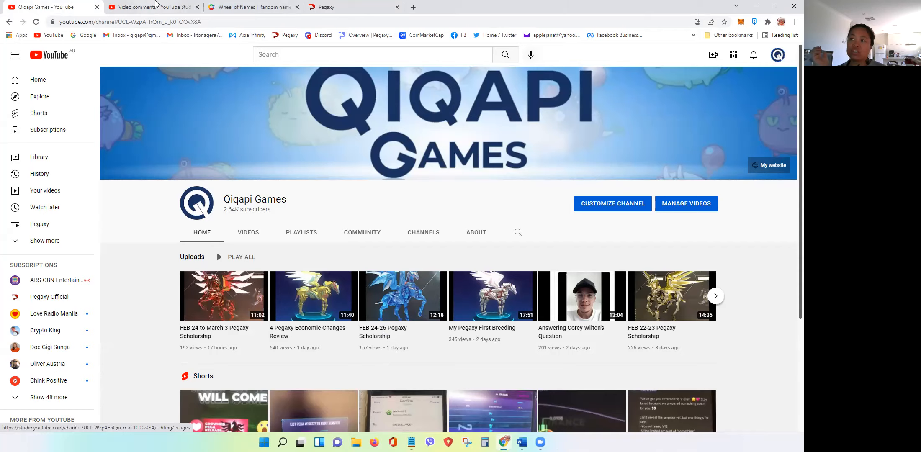
{"action": "left_click", "coordinate": [320, 6]}
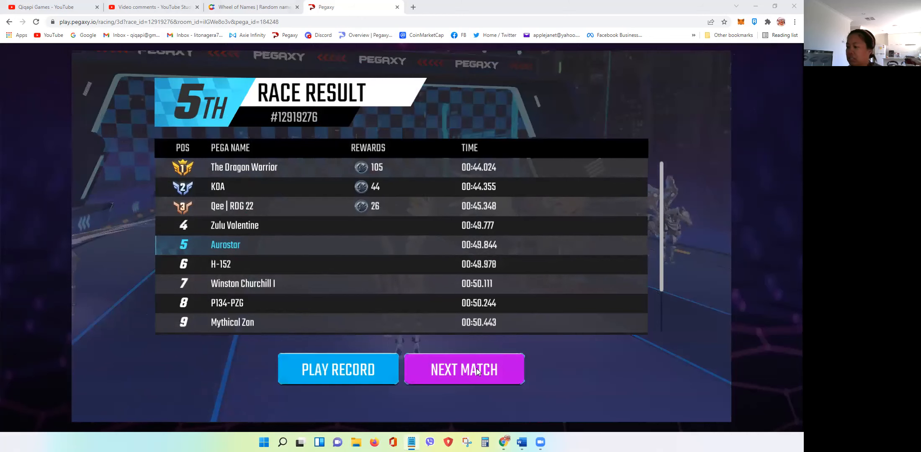
Leave the Race Result screen after Aurostar's 5th-place finish via Next Match.
{"action": "left_click", "coordinate": [476, 369]}
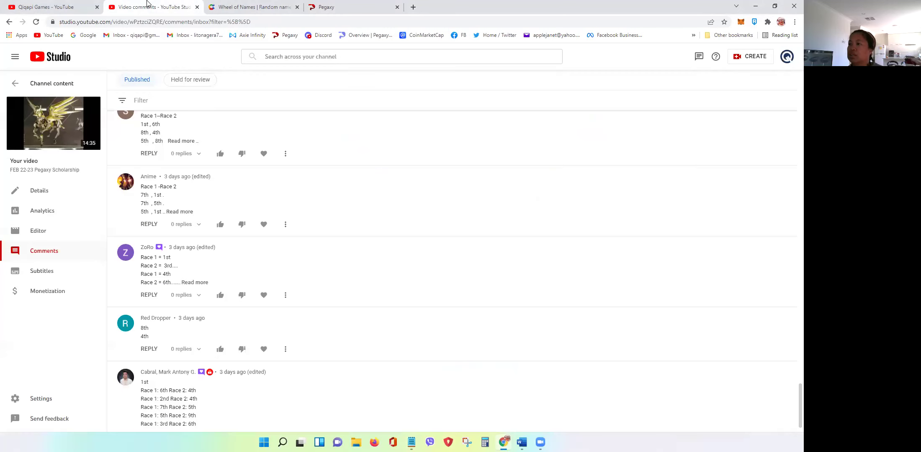
Bring up the video's comments and check the last comment's race 2 prediction.
{"action": "left_click", "coordinate": [149, 6]}
{"action": "scroll", "coordinate": [431, 244], "scroll_direction": "down", "scroll_amount": 1}
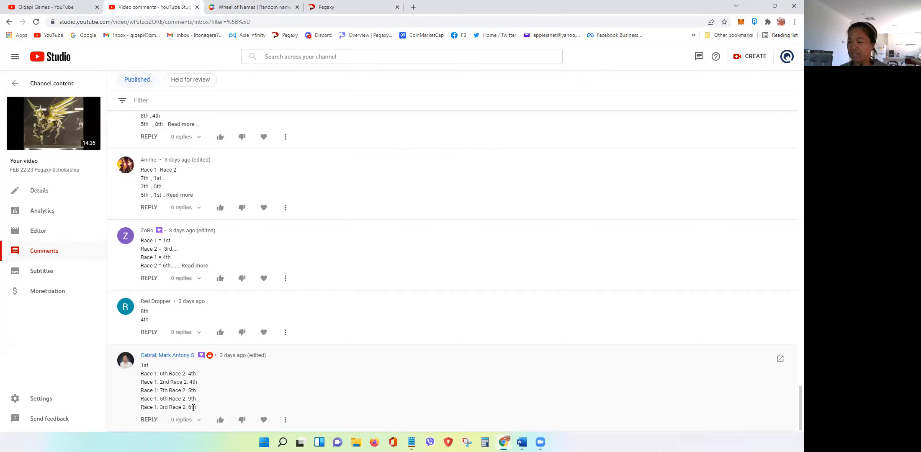
{"action": "left_click_drag", "start_coordinate": [195, 407], "coordinate": [181, 408]}
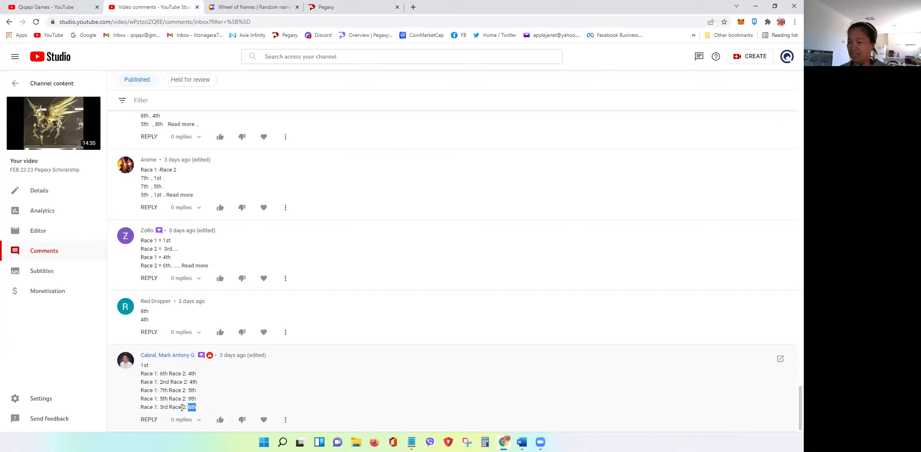
{"action": "left_click", "coordinate": [204, 410]}
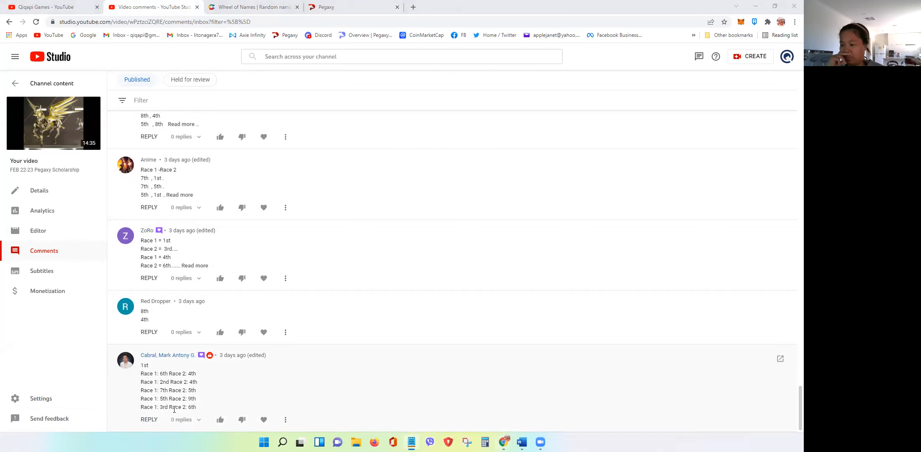
{"action": "mouse_move", "coordinate": [162, 315]}
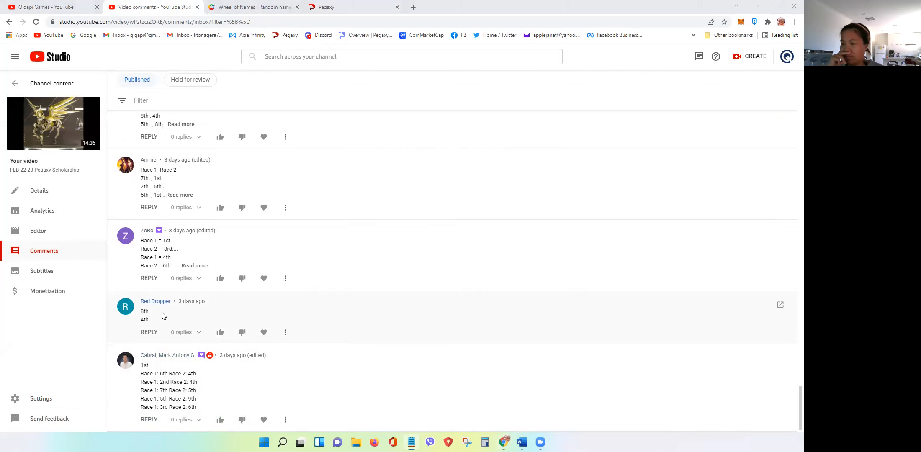
Expand three truncated comments to read their full race predictions and highlight a short one.
{"action": "left_click", "coordinate": [191, 265]}
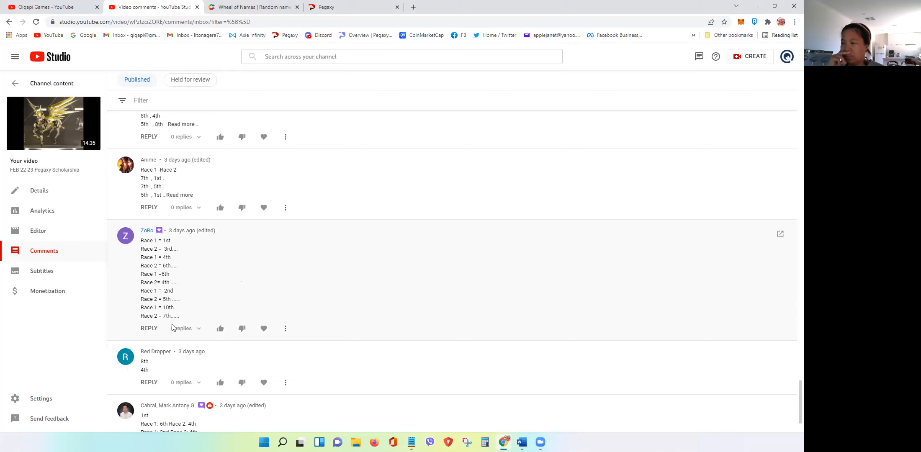
{"action": "left_click", "coordinate": [179, 195]}
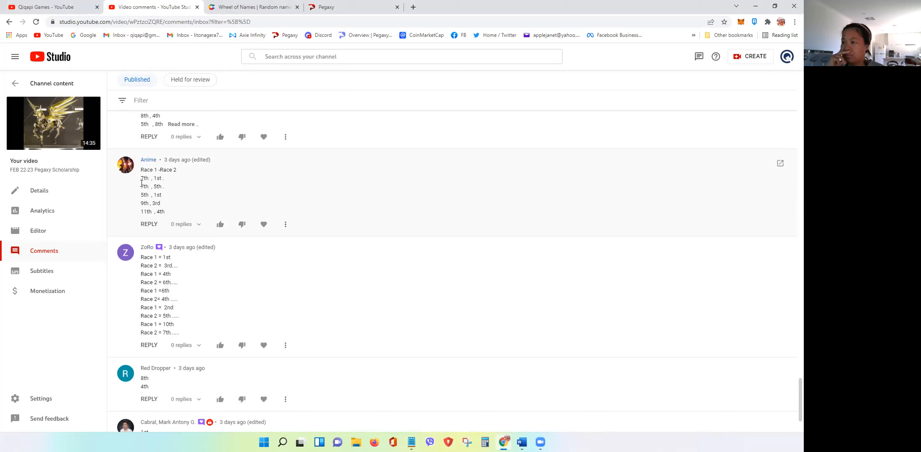
{"action": "scroll", "coordinate": [173, 218], "scroll_direction": "up", "scroll_amount": 2}
{"action": "left_click", "coordinate": [177, 208]}
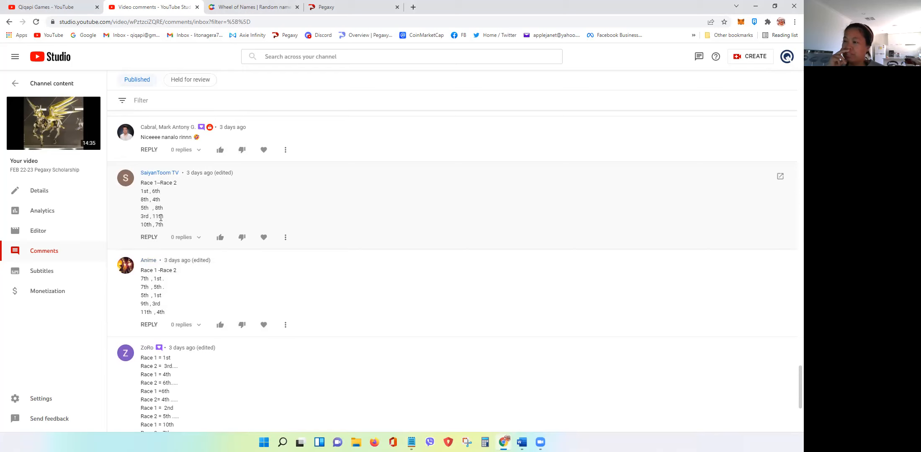
{"action": "scroll", "coordinate": [165, 223], "scroll_direction": "up", "scroll_amount": 2}
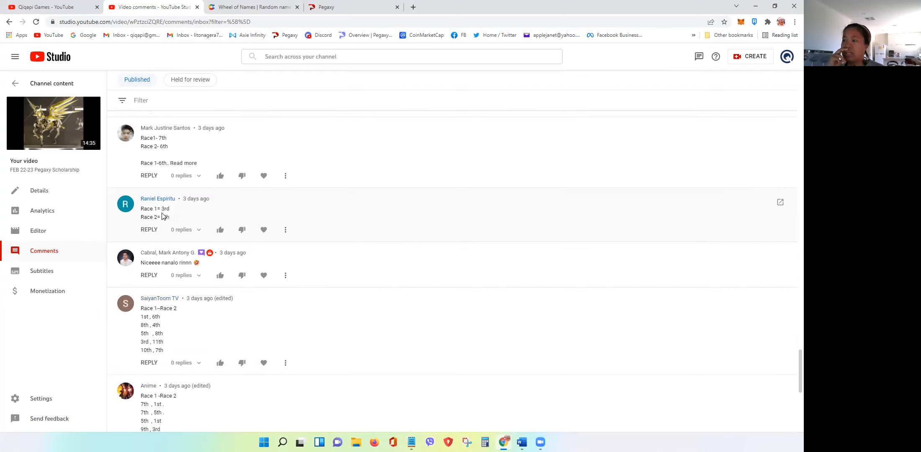
{"action": "left_click_drag", "start_coordinate": [170, 217], "coordinate": [163, 211]}
Deselect the comment text and switch to the share-percentage Wheel of Names tab.
{"action": "left_click", "coordinate": [180, 215]}
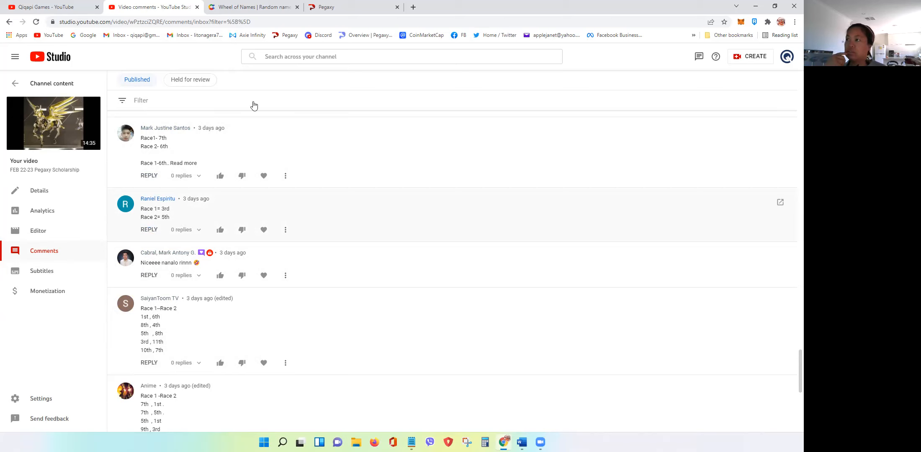
{"action": "left_click", "coordinate": [256, 6]}
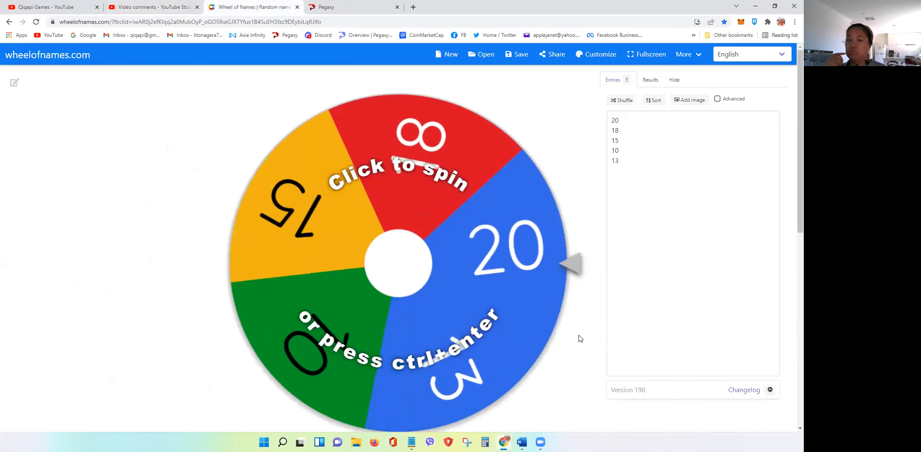
Shuffle the entries 20, 18, 15, 10, 13 and spin the wheel, which lands on 10.
{"action": "left_click", "coordinate": [621, 101]}
{"action": "left_click", "coordinate": [620, 101]}
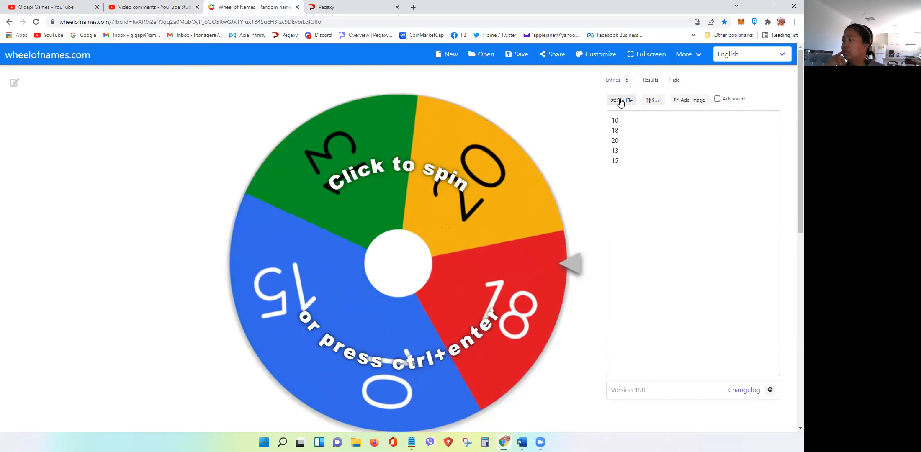
{"action": "left_click", "coordinate": [621, 101]}
{"action": "left_click", "coordinate": [382, 261]}
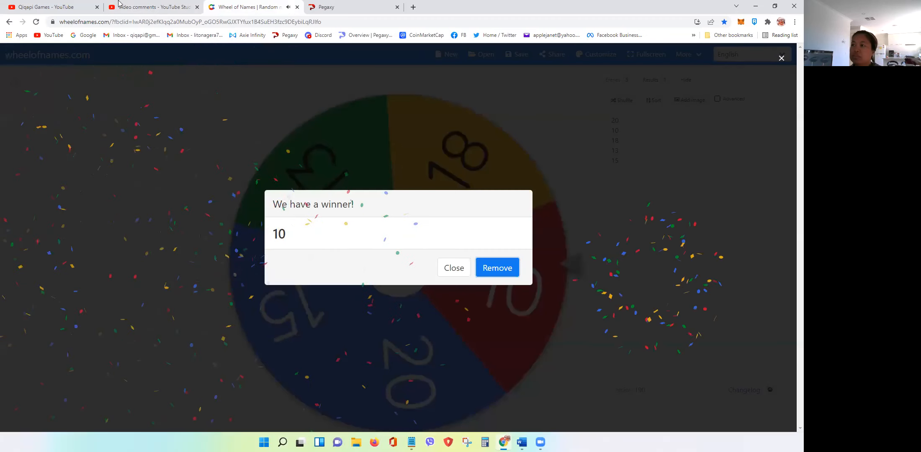
Post a 10% reply under the comment predicting Race 1 3rd and Race 2 5th.
{"action": "left_click", "coordinate": [158, 6]}
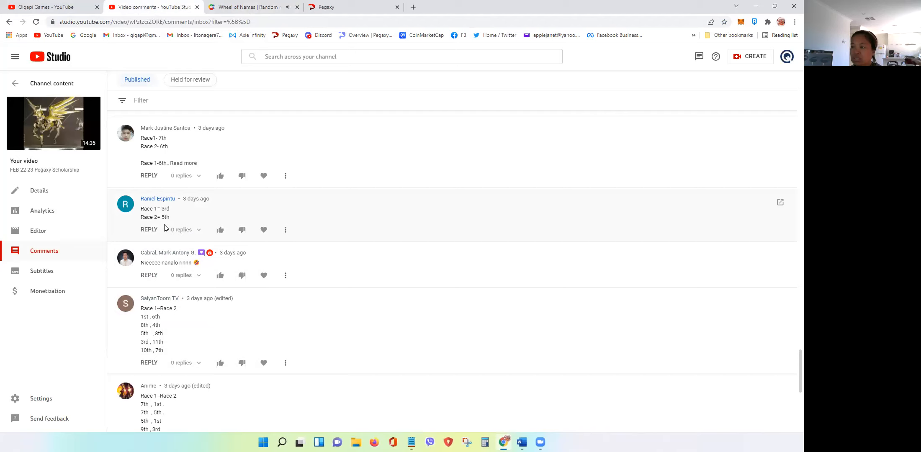
{"action": "left_click", "coordinate": [149, 230]}
{"action": "type", "text": "10"}
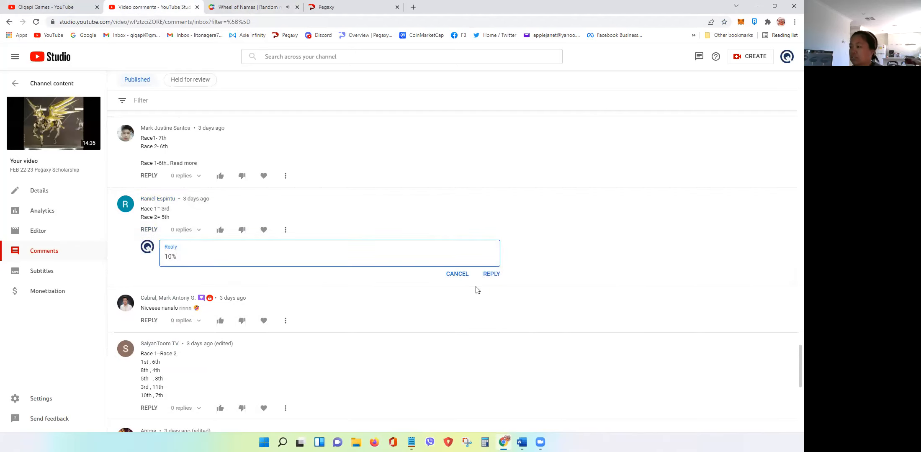
{"action": "left_click", "coordinate": [491, 274]}
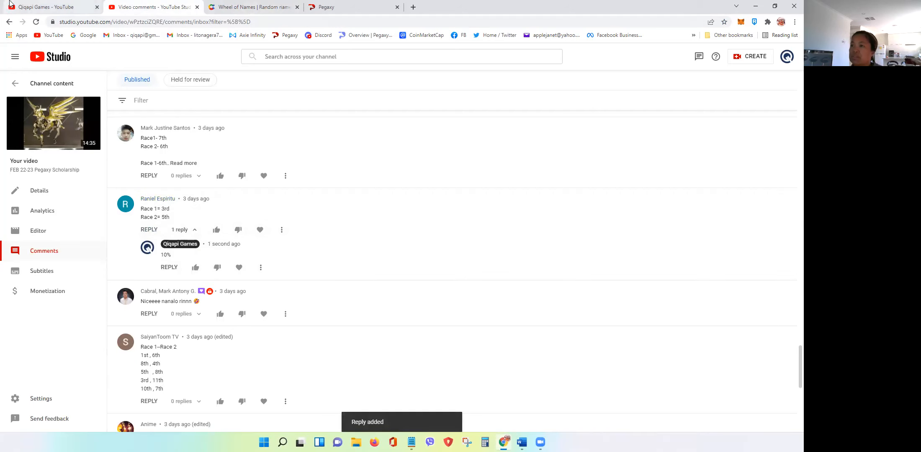
Switch to the Qiqapi Games channel page, then bring up the Word question document.
{"action": "left_click", "coordinate": [24, 4]}
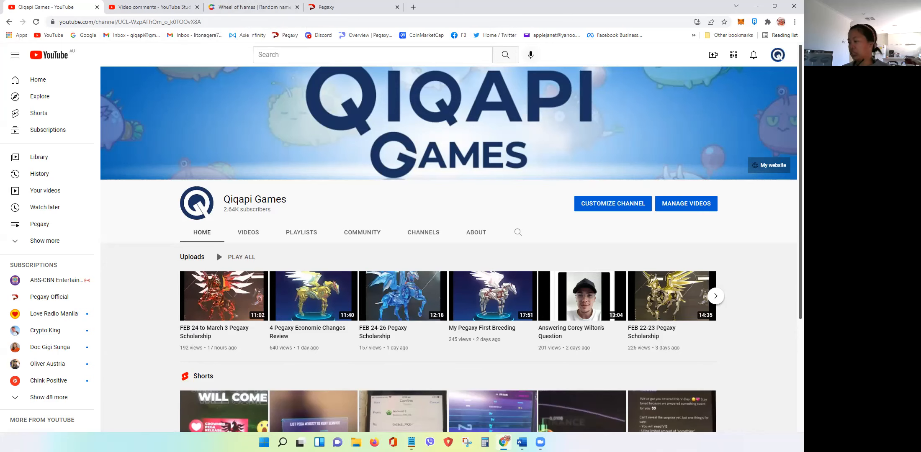
{"action": "left_click", "coordinate": [521, 442]}
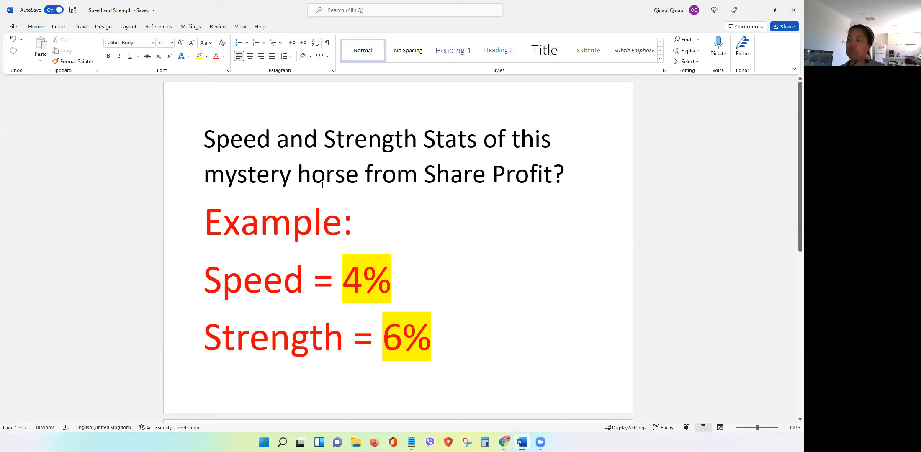
Highlight Share Profit and the example Speed 4 and Strength 6 values, then return to the browser.
{"action": "left_click_drag", "start_coordinate": [424, 174], "coordinate": [552, 176]}
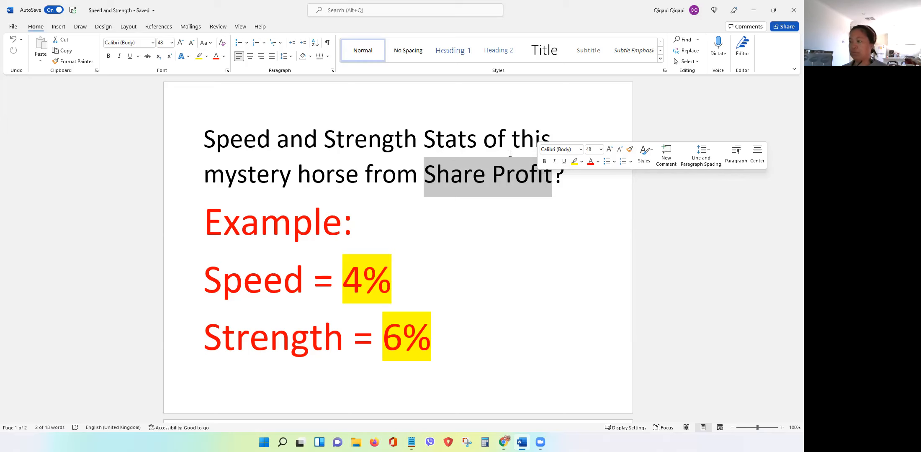
{"action": "double_click", "coordinate": [352, 288]}
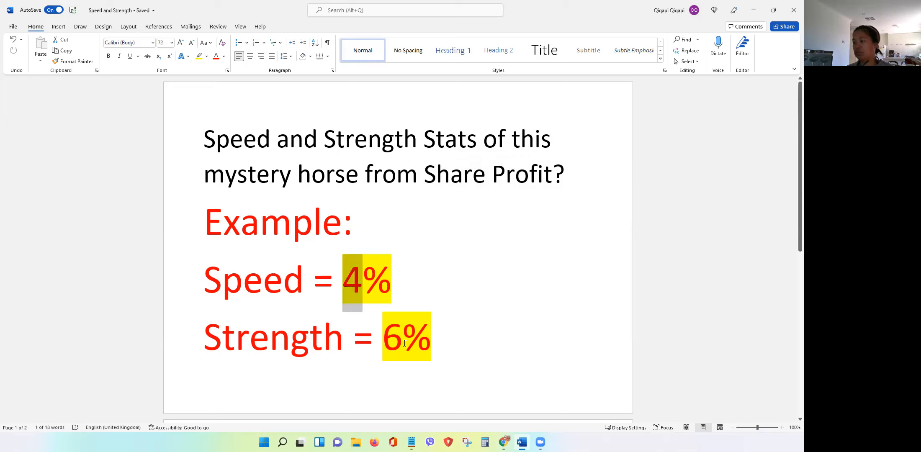
{"action": "double_click", "coordinate": [404, 344]}
{"action": "left_click", "coordinate": [475, 270]}
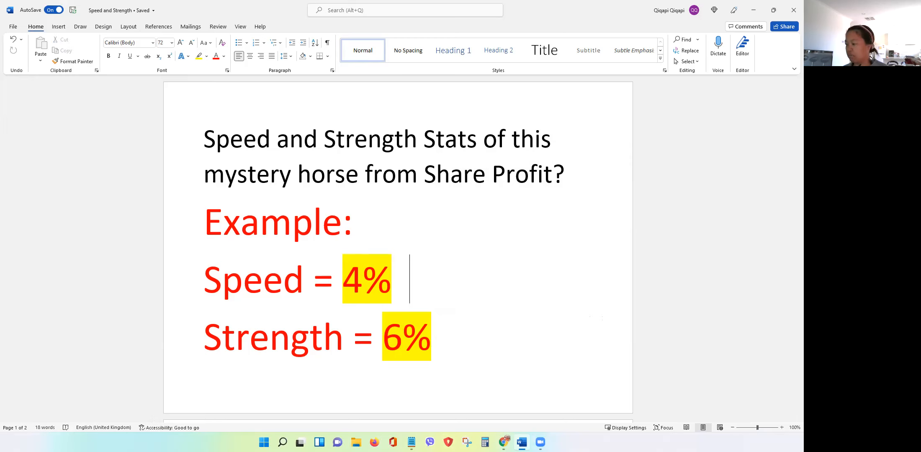
{"action": "mouse_move", "coordinate": [503, 442]}
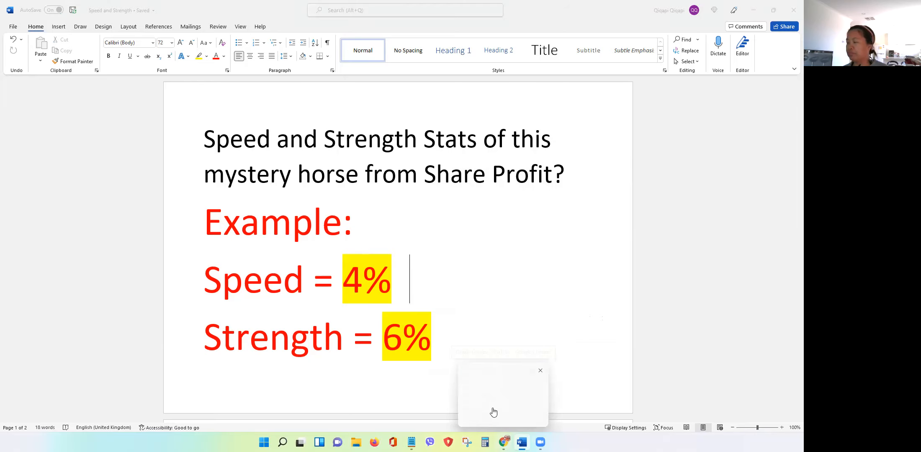
{"action": "left_click", "coordinate": [488, 403]}
View Share Profit listing #183379 (Speed 8%, Strength 8% at 10% share), then return to Racing.
{"action": "left_click", "coordinate": [321, 6]}
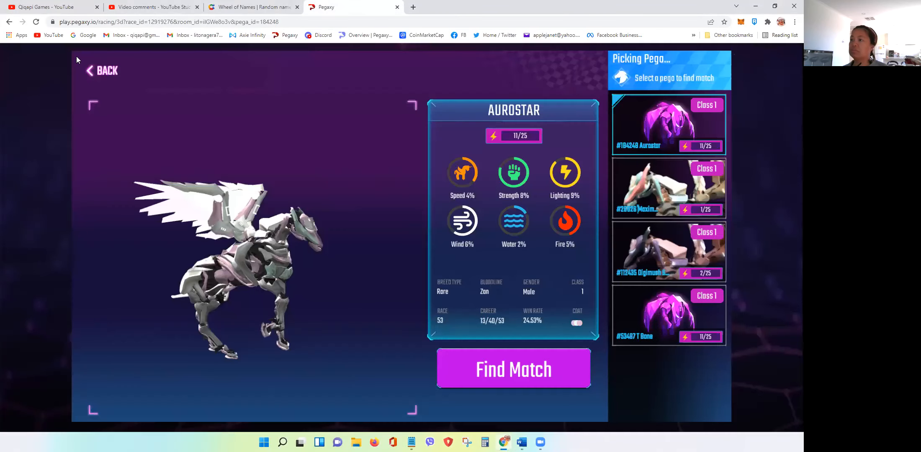
{"action": "left_click", "coordinate": [113, 73]}
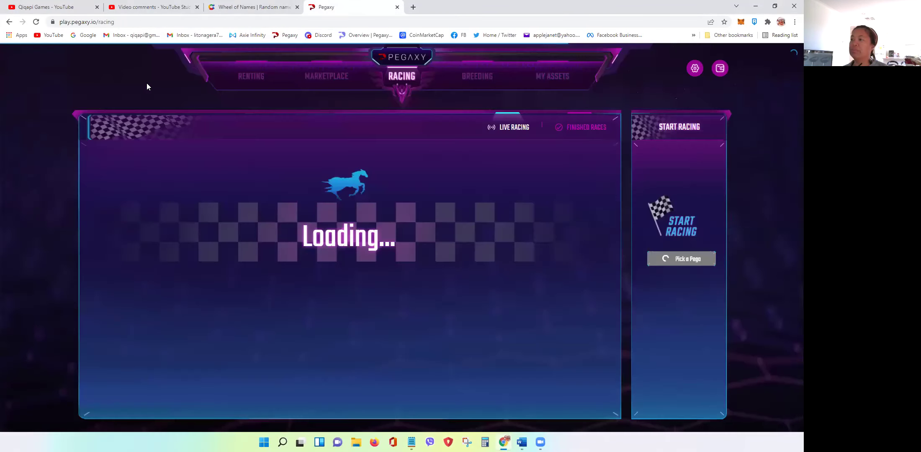
{"action": "left_click", "coordinate": [243, 80]}
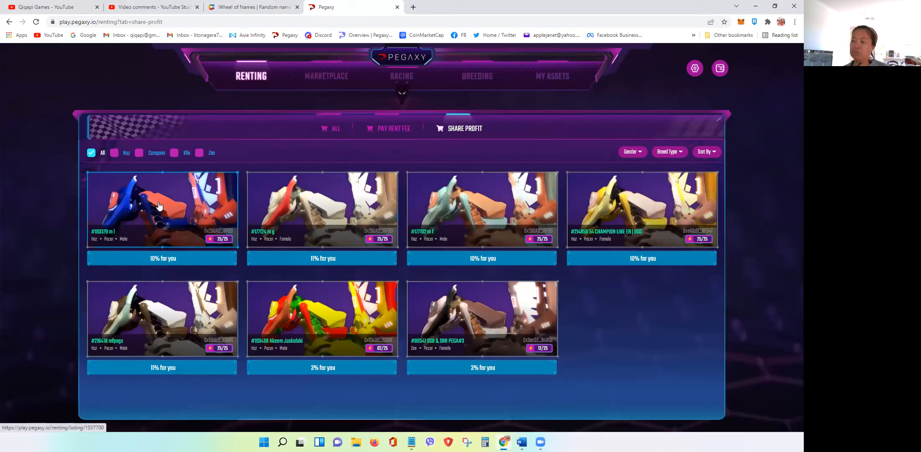
{"action": "left_click", "coordinate": [160, 207]}
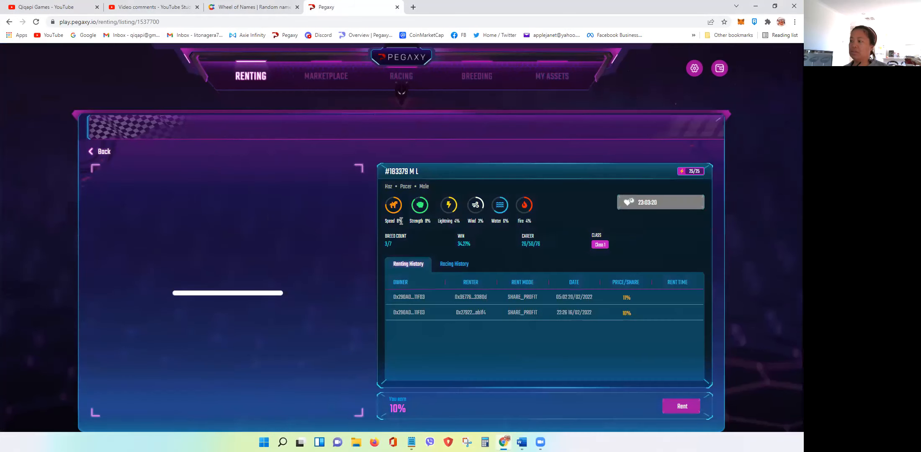
{"action": "double_click", "coordinate": [431, 223]}
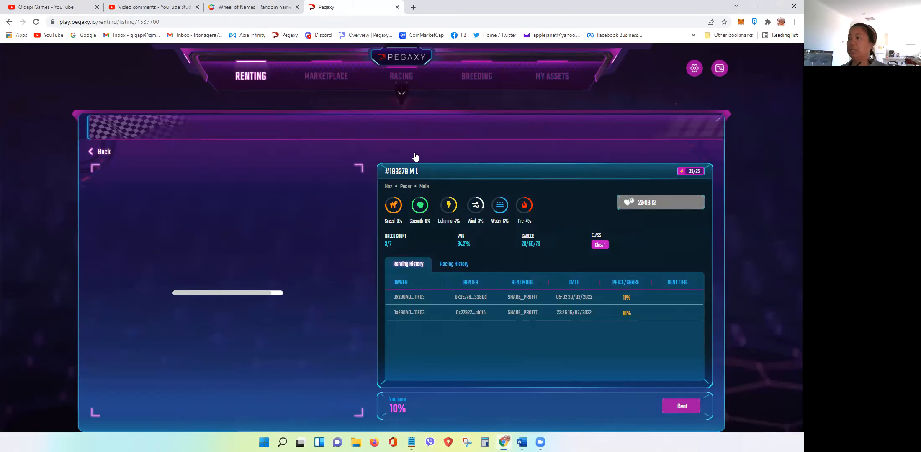
{"action": "left_click", "coordinate": [401, 79]}
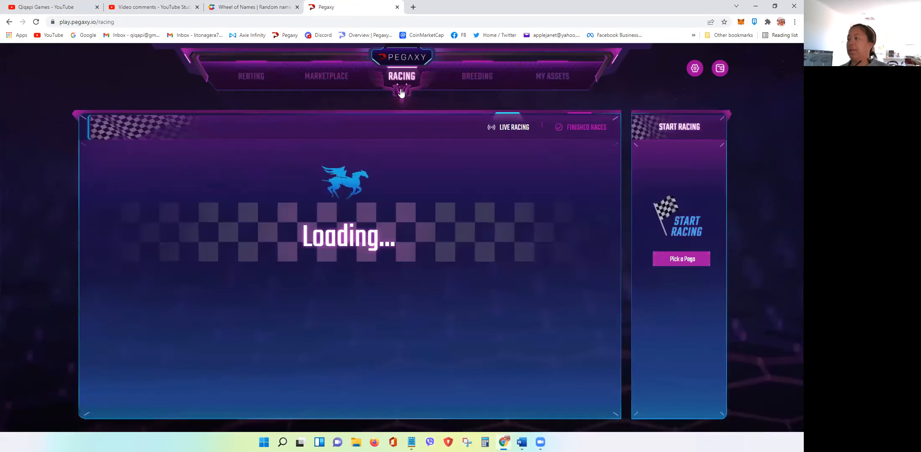
Glance at the YouTube channel, return to Pegaxy and start Pick a Pego on the Racing page.
{"action": "left_click", "coordinate": [49, 6]}
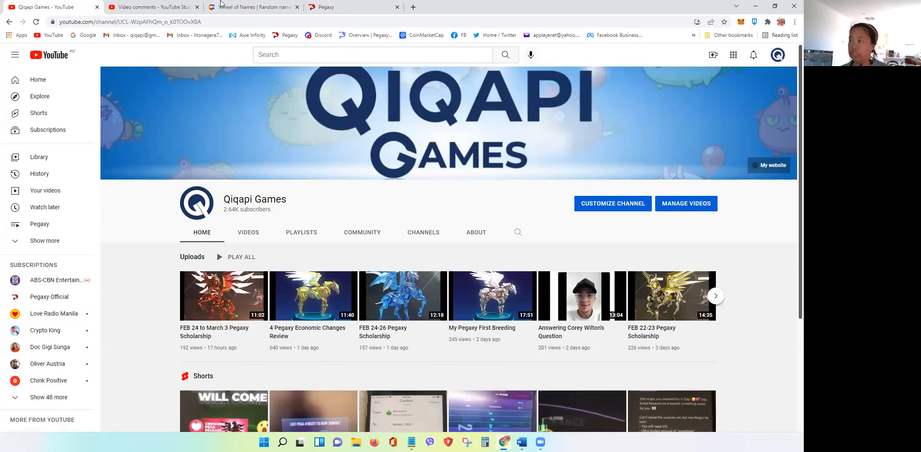
{"action": "left_click", "coordinate": [339, 7]}
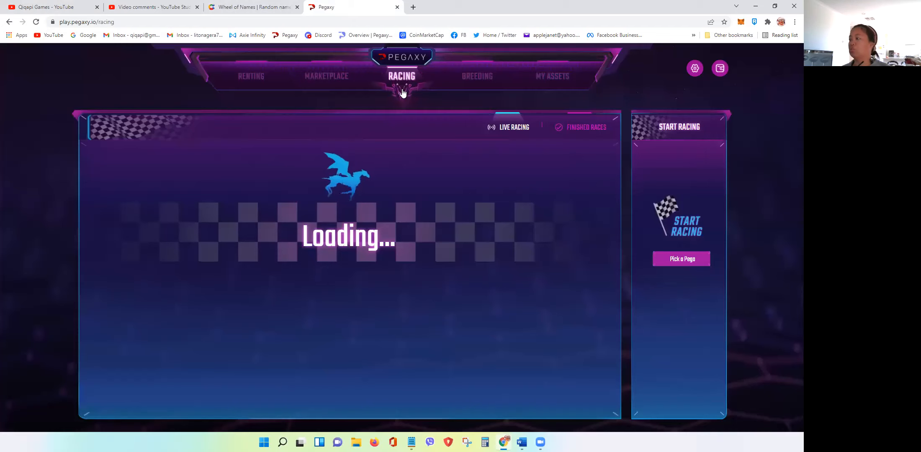
{"action": "left_click", "coordinate": [682, 257]}
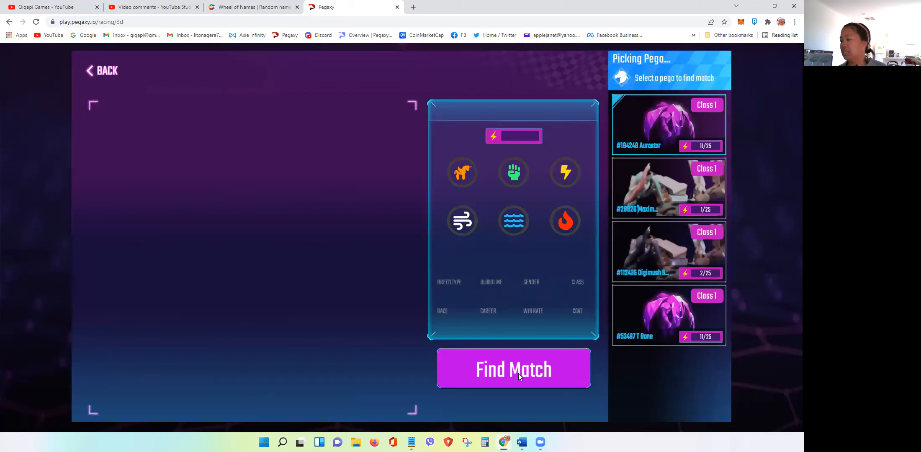
Find a race match for Aurostar, bringing up the MetaMask signature request.
{"action": "left_click", "coordinate": [518, 374]}
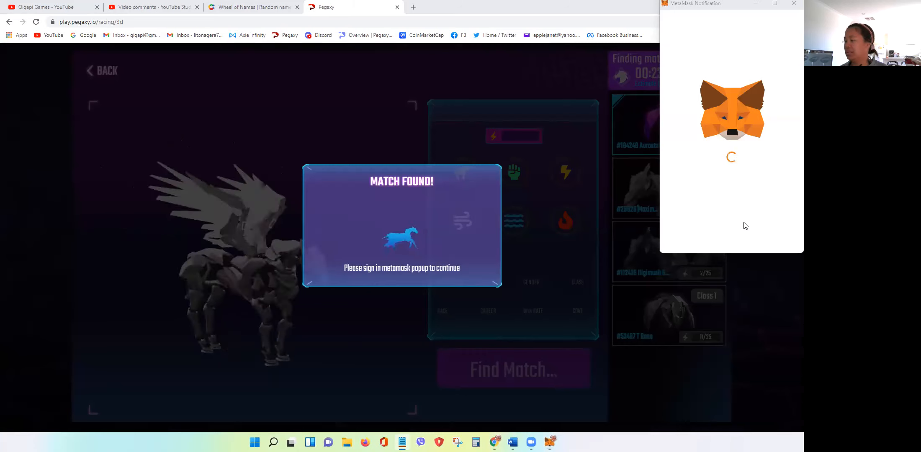
Sign the MetaMask match request to enter Aurostar's third race.
{"action": "left_click", "coordinate": [749, 230]}
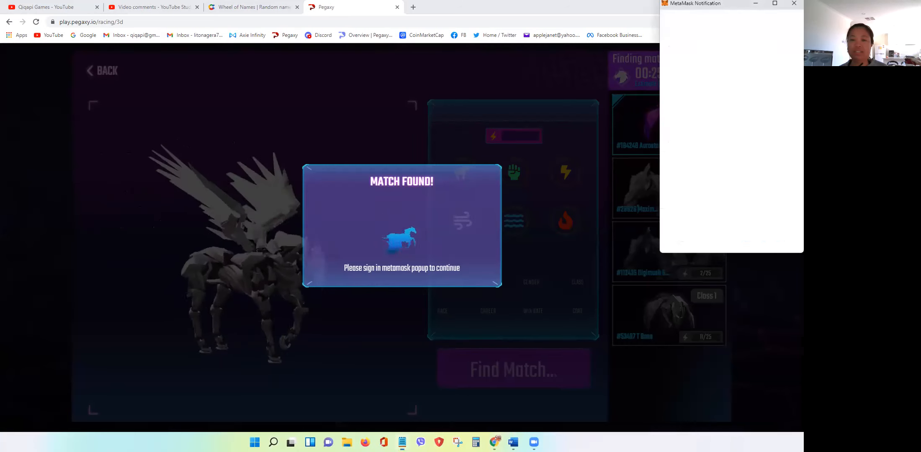